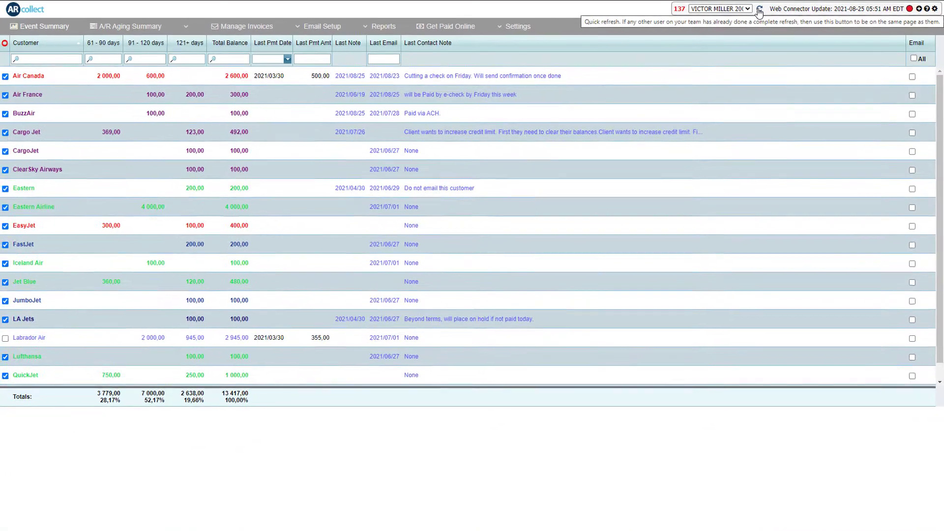
# Refresh the summary and save the contact note 'Still due!' for Air Canada
pyautogui.click(759, 8)
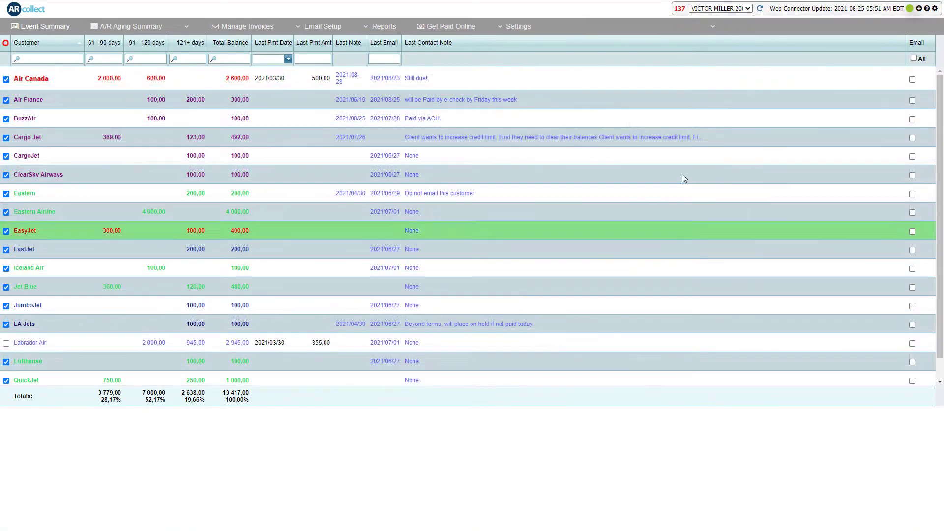
pyautogui.click(413, 79)
pyautogui.write('Still du')
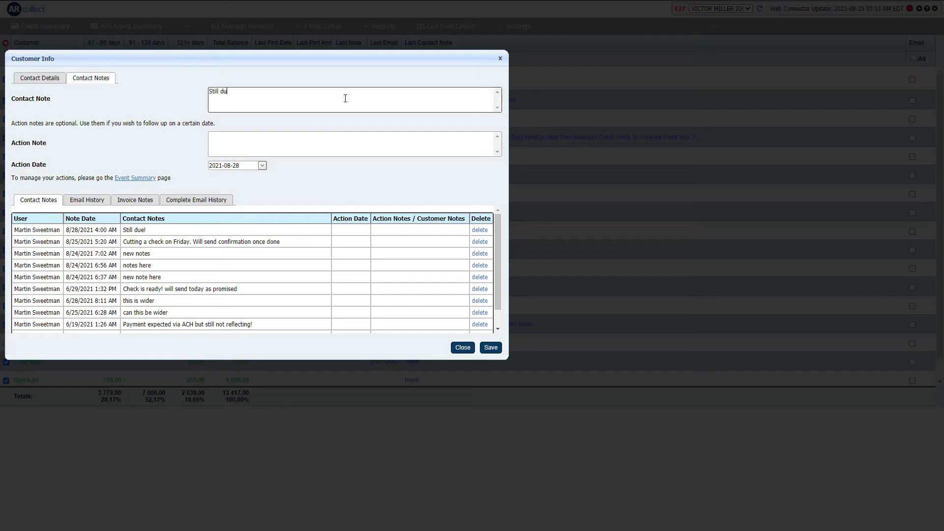
pyautogui.write('e!')
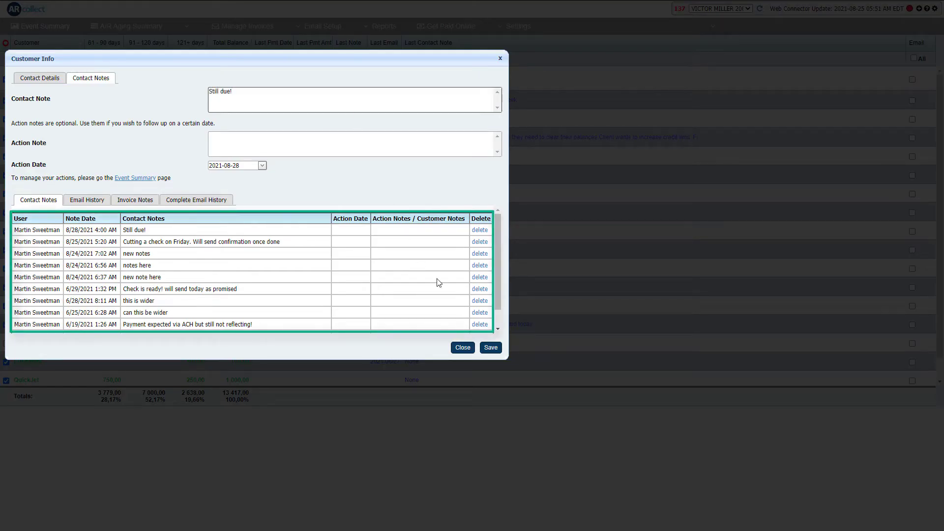
pyautogui.click(491, 348)
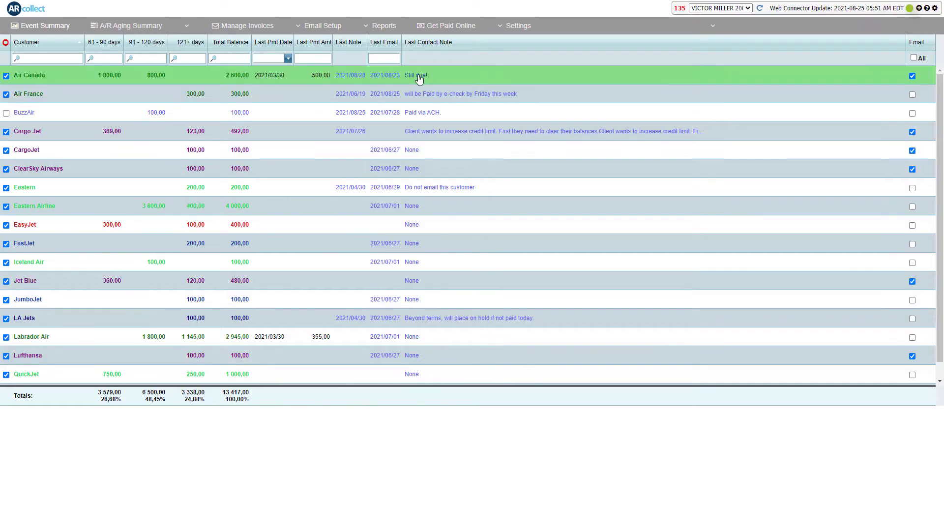
pyautogui.click(386, 77)
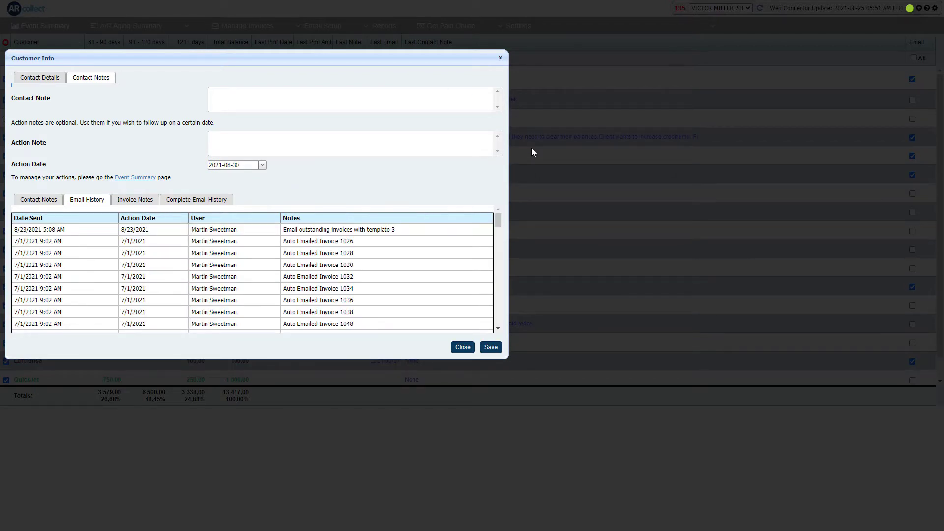
pyautogui.click(224, 202)
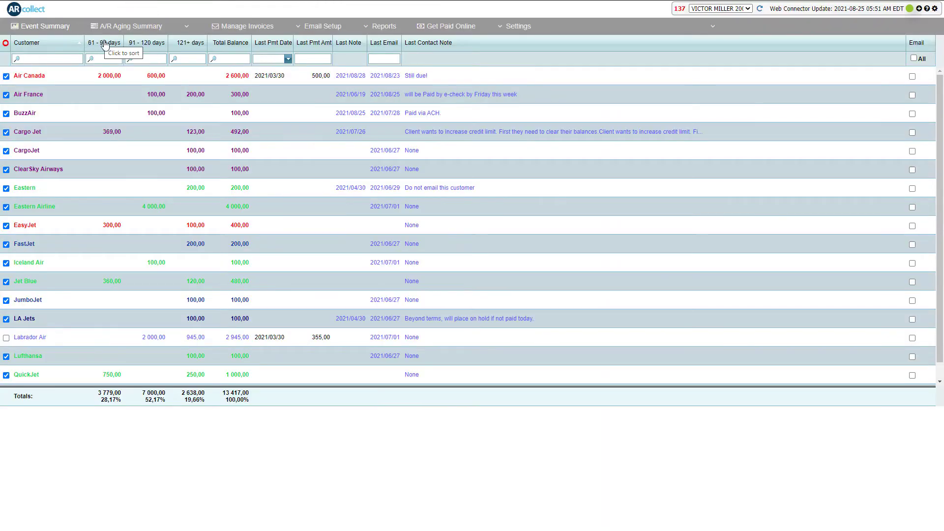
# Sort by the 61 - 90 days column and expand the filter and email settings toolbar
pyautogui.click(110, 42)
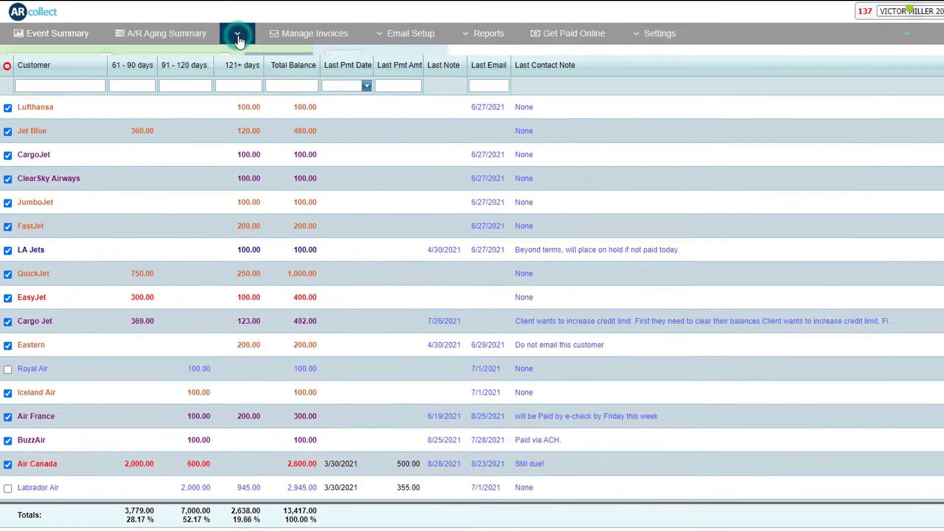
pyautogui.click(217, 37)
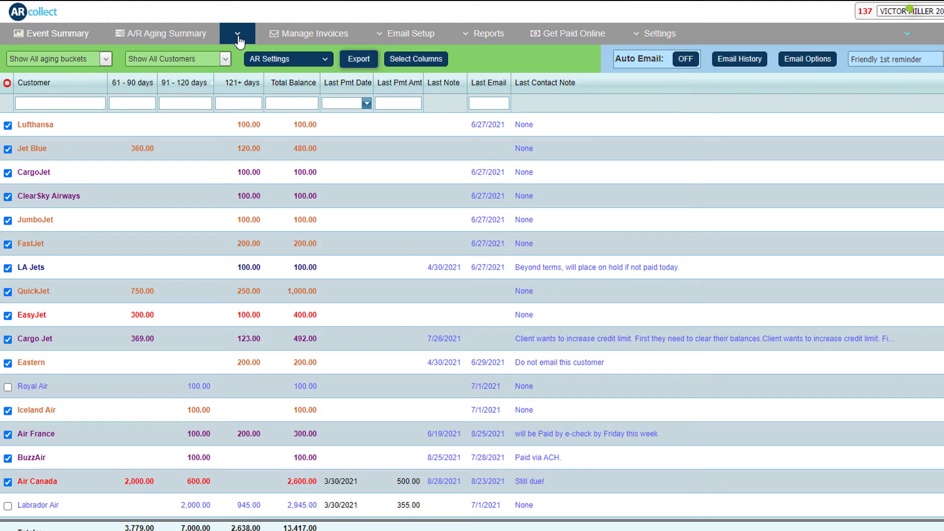
pyautogui.click(106, 61)
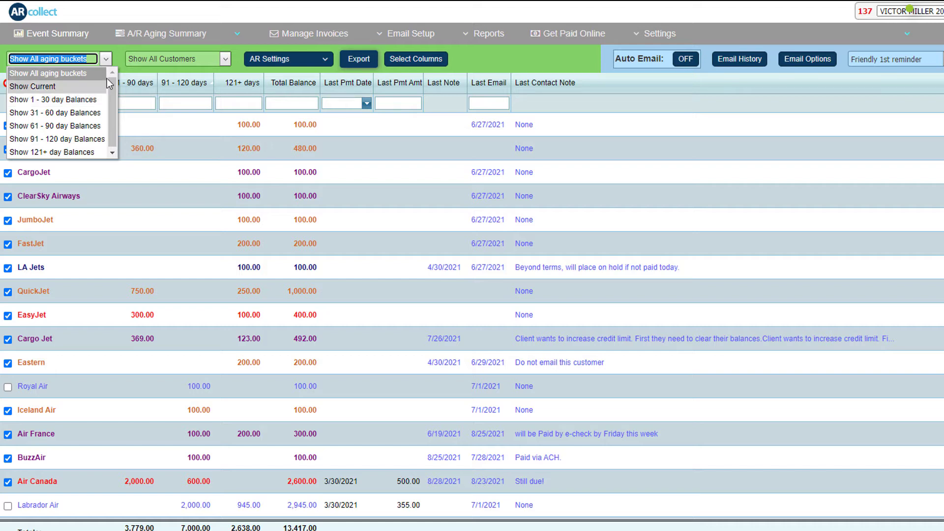
pyautogui.click(122, 66)
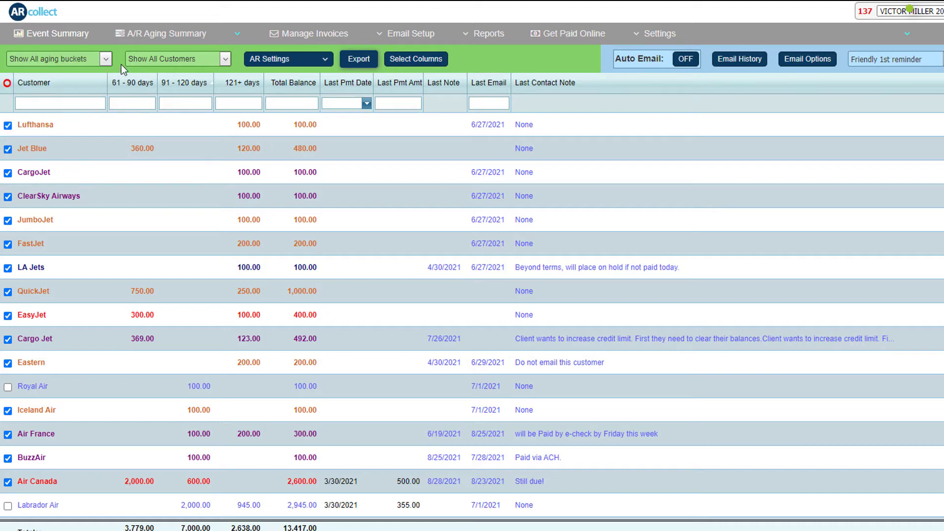
pyautogui.click(227, 59)
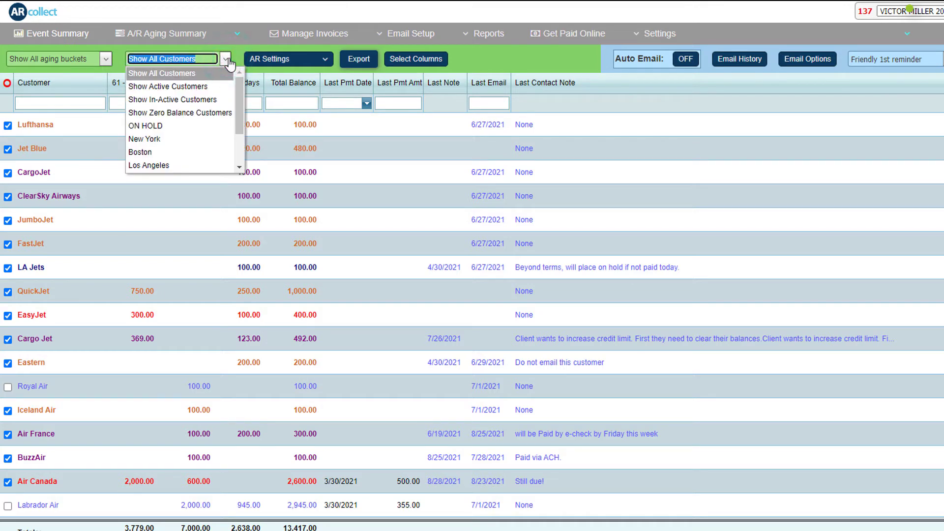
pyautogui.click(228, 61)
pyautogui.click(324, 59)
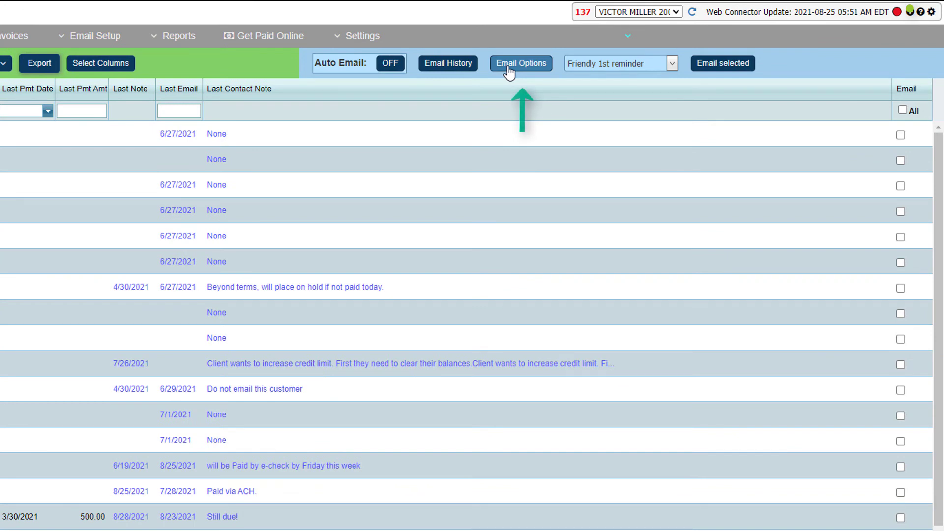
# View Email Options, then open Email Templates and select '1st reminder' in the template name
pyautogui.click(510, 66)
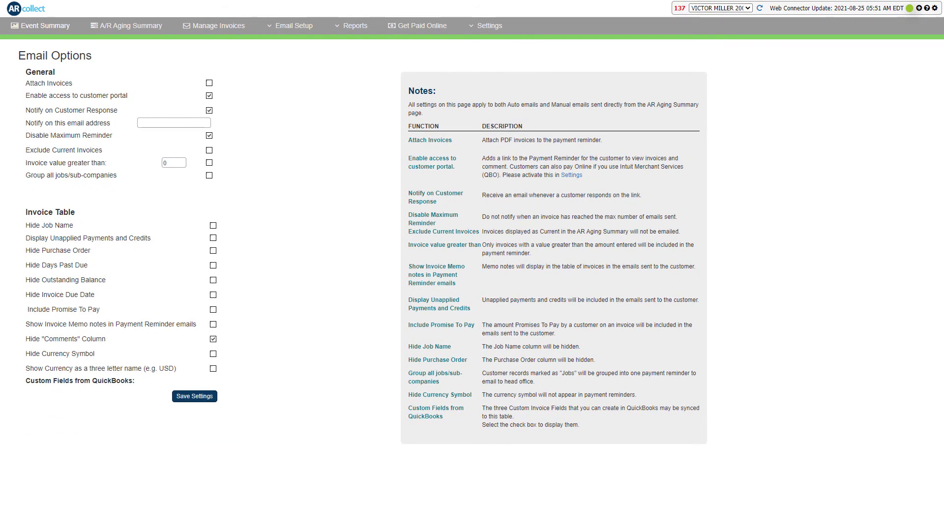
pyautogui.click(294, 25)
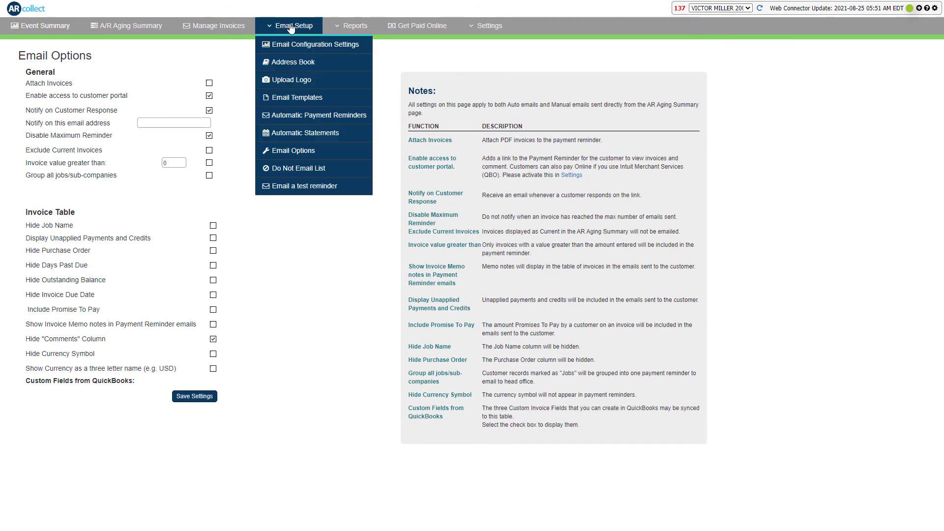
pyautogui.click(343, 98)
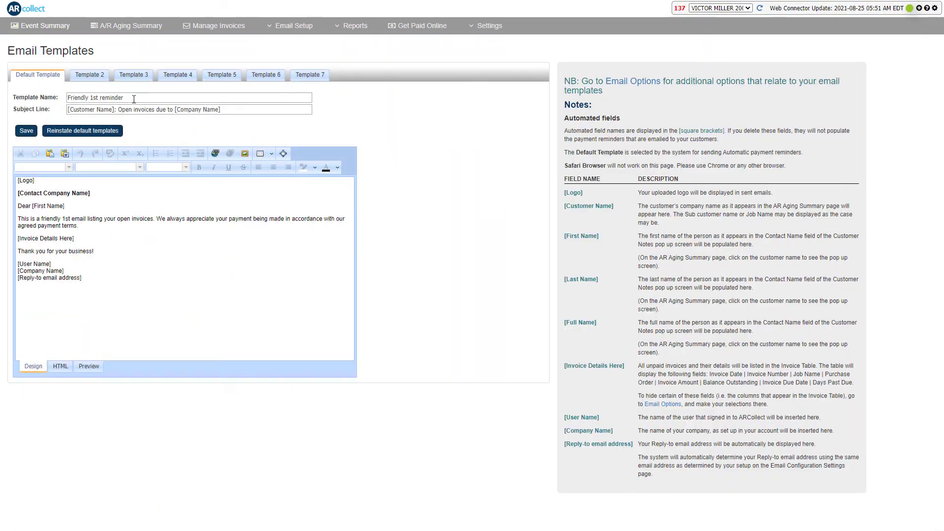
pyautogui.moveTo(89, 97)
pyautogui.mouseDown()
pyautogui.moveTo(132, 98)
pyautogui.moveTo(66, 98)
pyautogui.mouseUp()
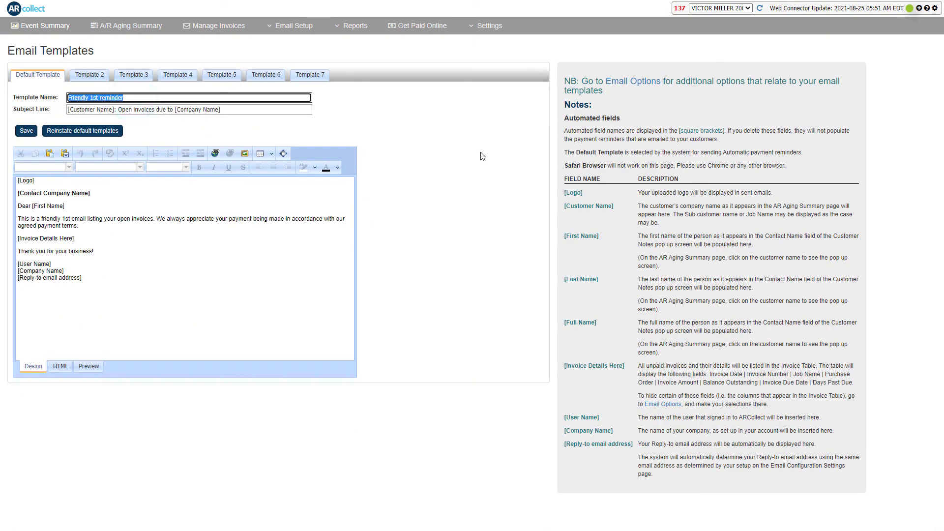